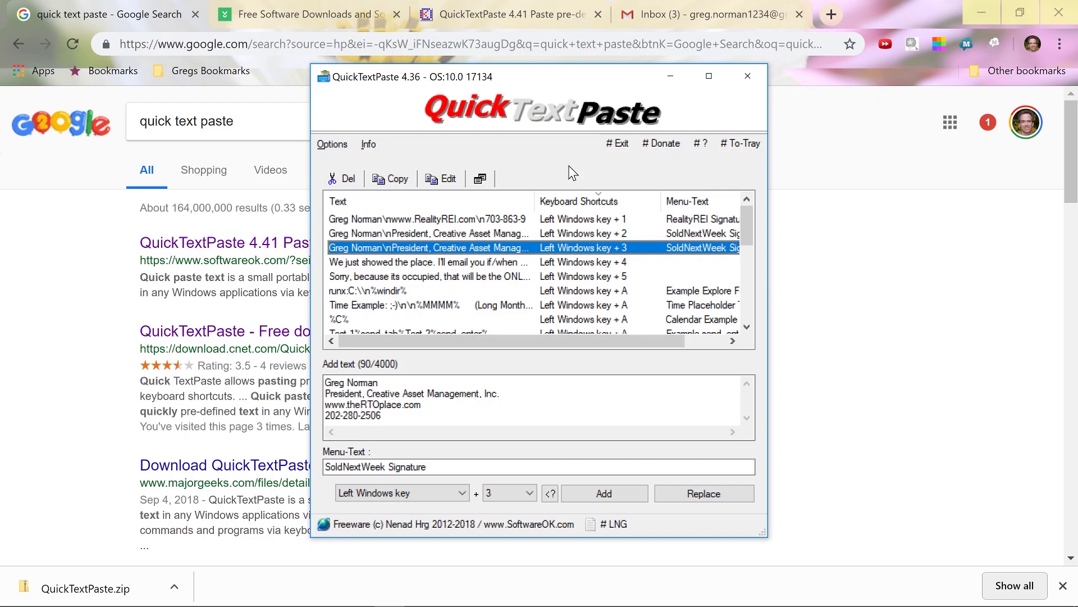
- View the stored texts assigned to Left Windows key + 4, Left Windows key + 5 and Left Windows key + 3
left_click(433, 263)
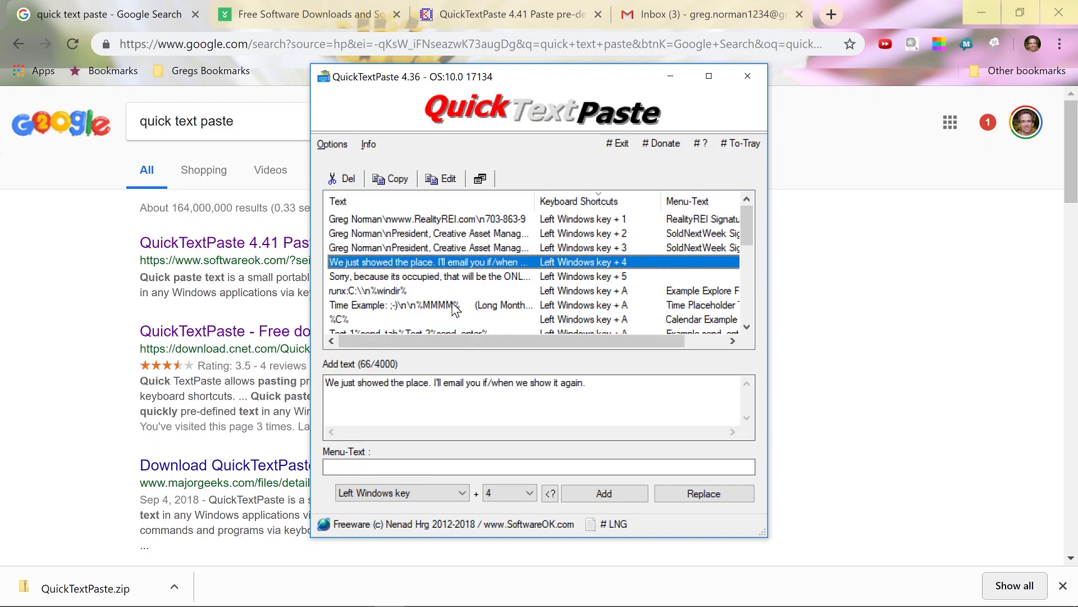
left_click(429, 278)
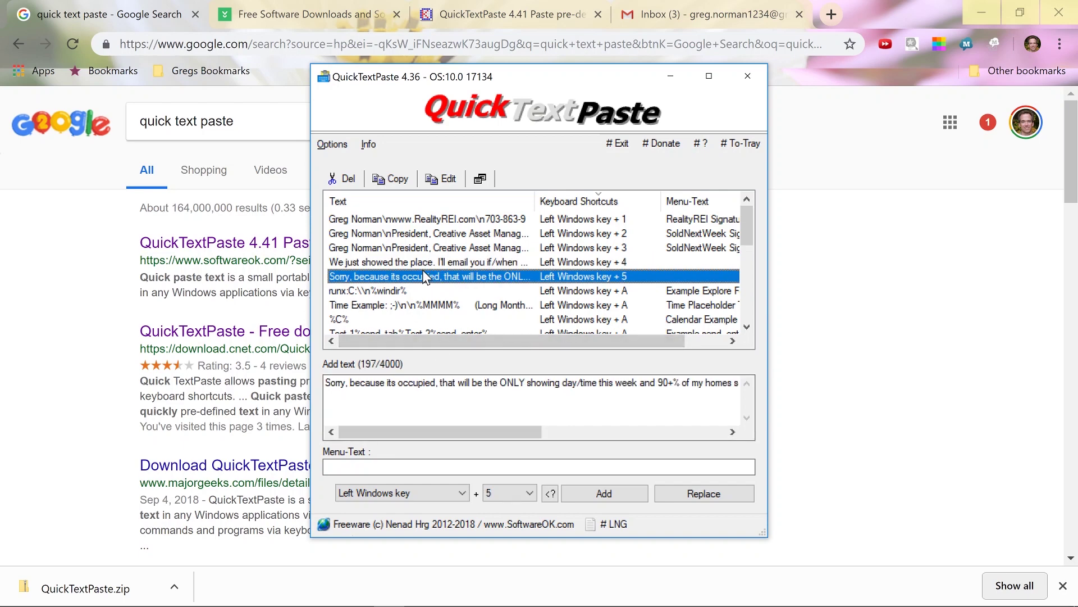
left_click(409, 247)
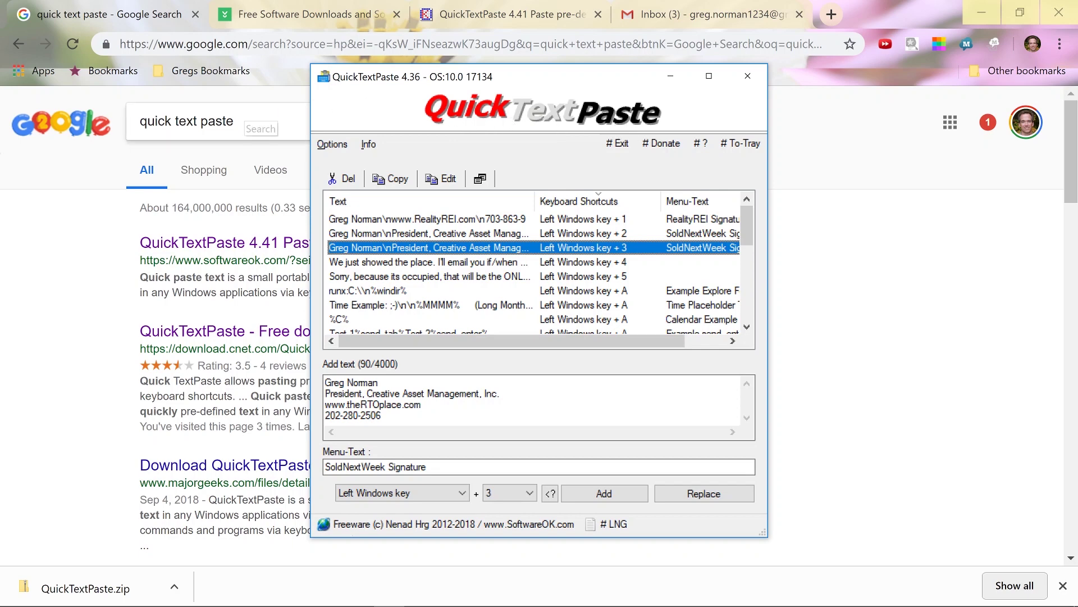
- Switch to Google Chrome and look over the "quick text paste" search results and the open CNET Download page
left_click(255, 126)
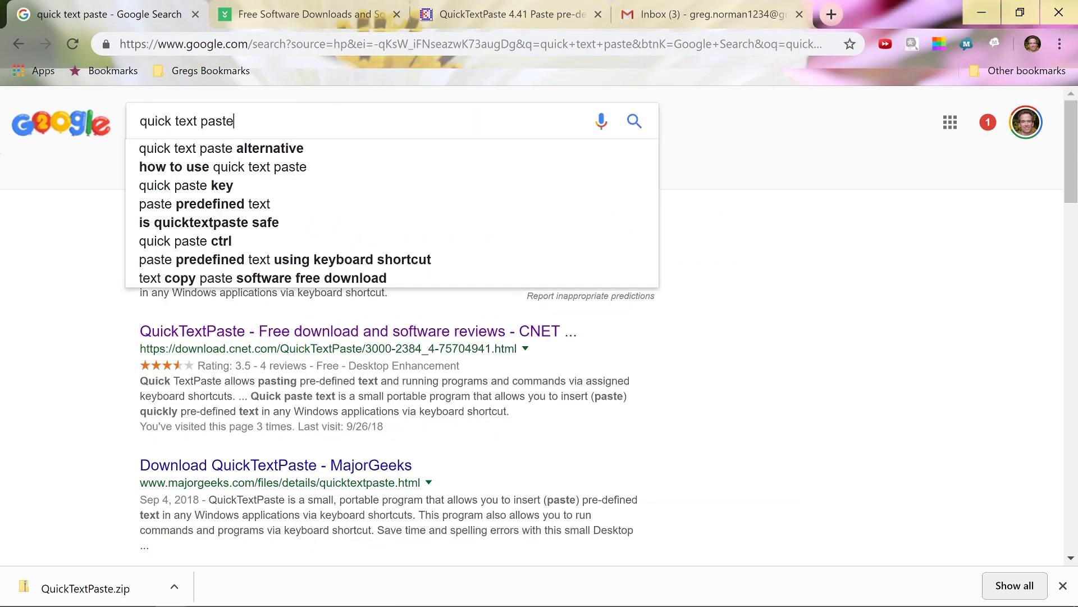
left_click(812, 251)
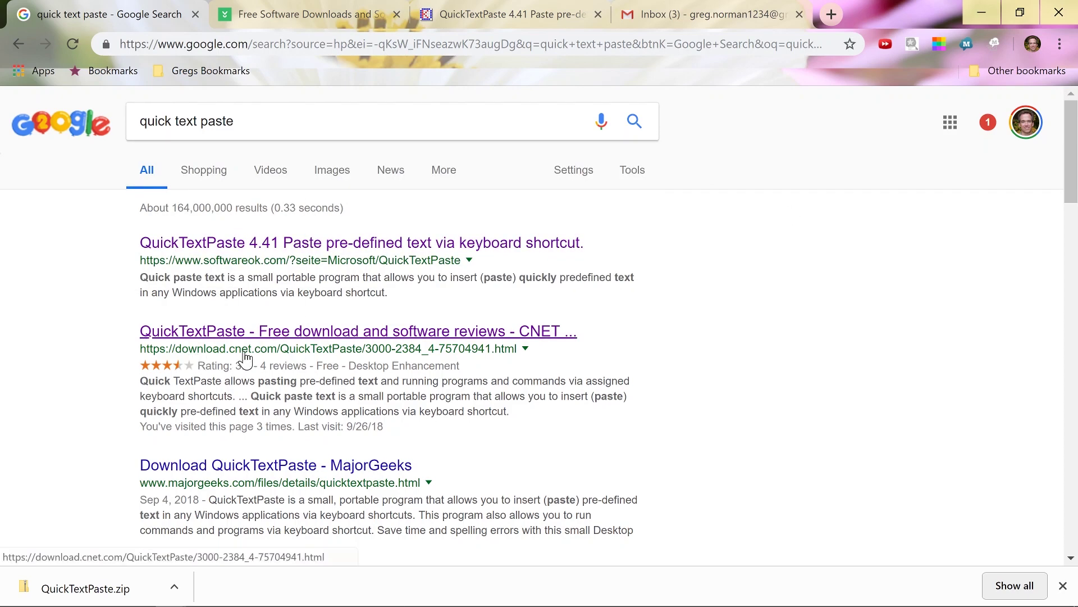
left_click(314, 22)
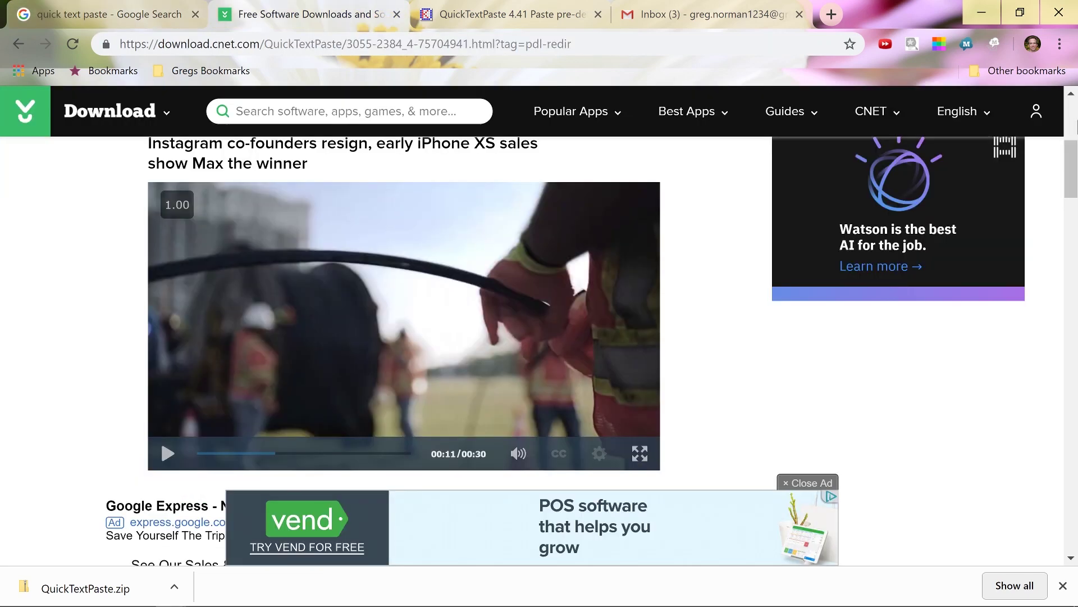
left_click_drag(1071, 154, 1070, 115)
scroll(160, 311, "down", 10)
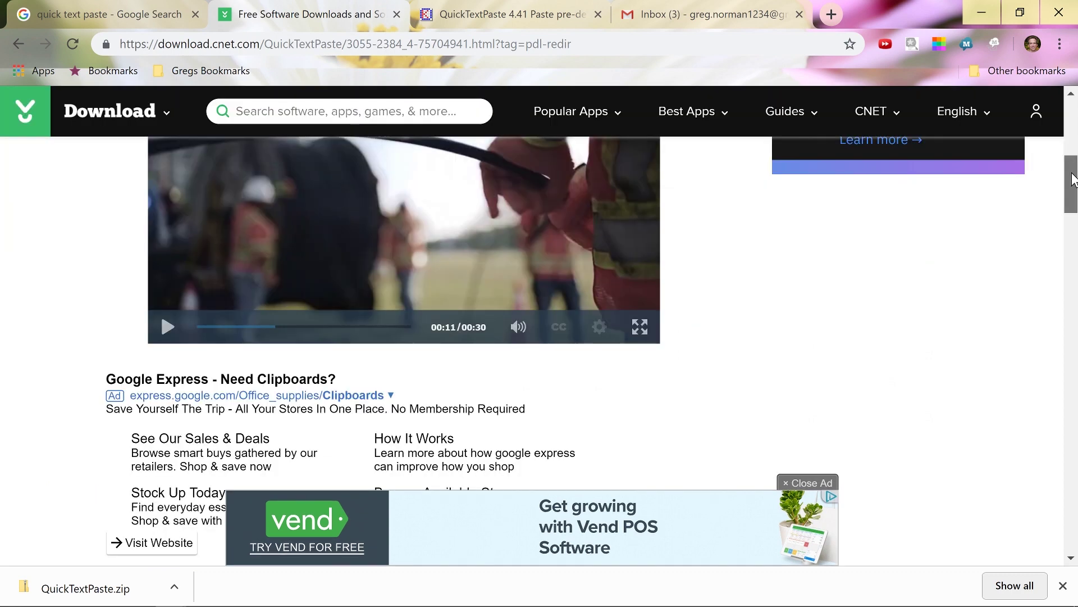
scroll(160, 311, "down", 5)
left_click_drag(1070, 236, 1069, 101)
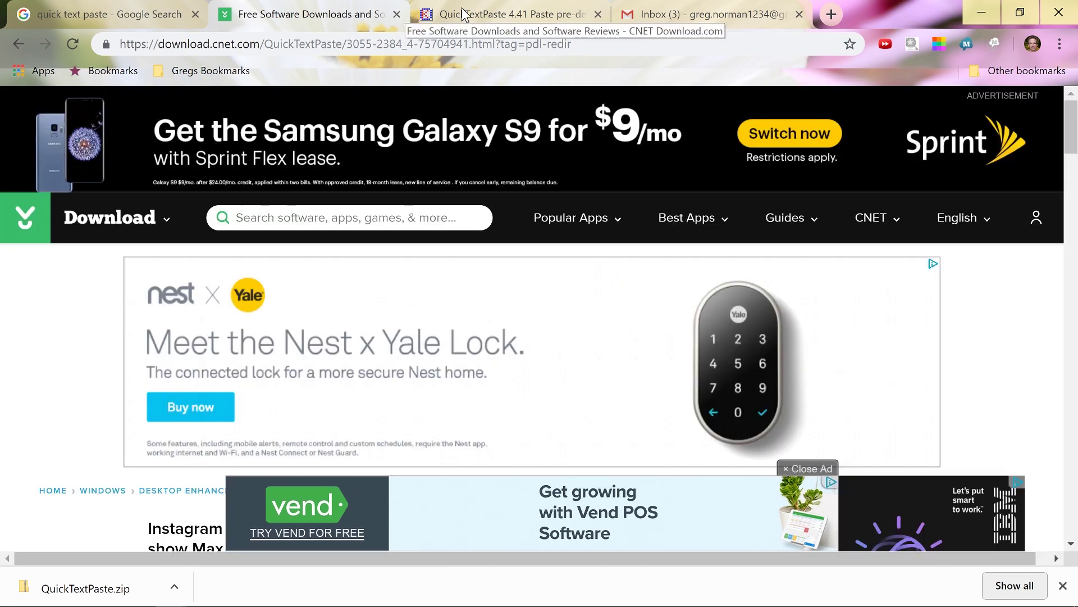
- Close the CNET Download page, view the QuickTextPaste 4.41 page on softwareok.com and return to the search results
left_click(107, 14)
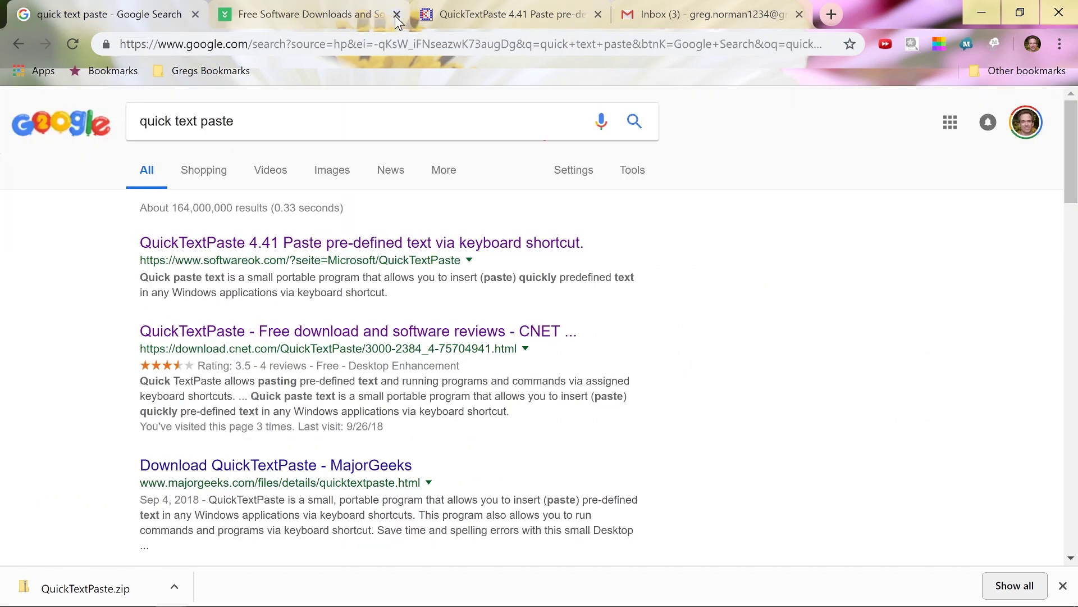
left_click(396, 14)
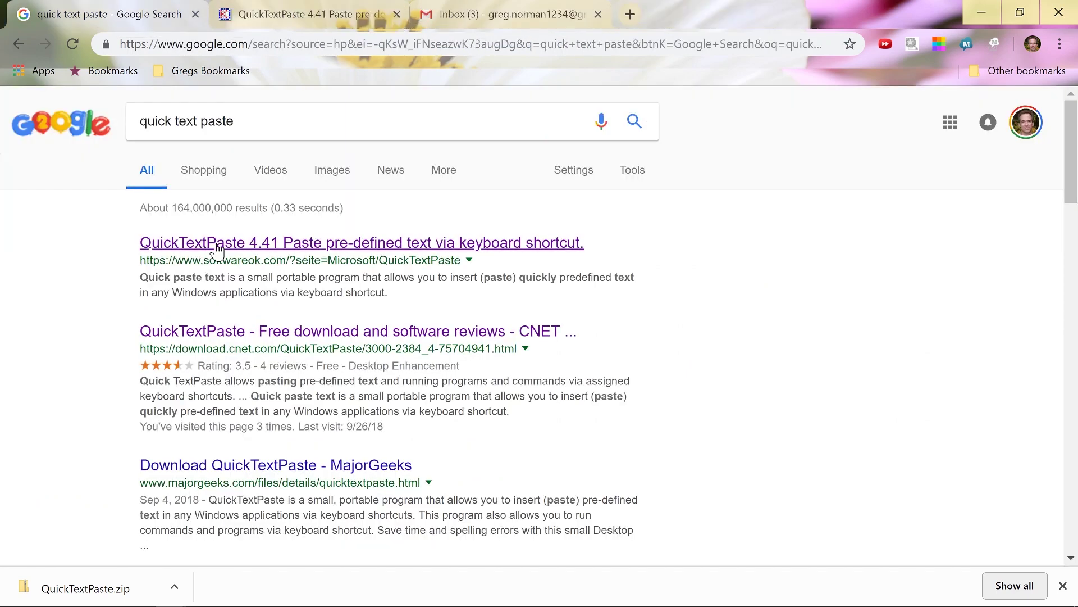
left_click(287, 14)
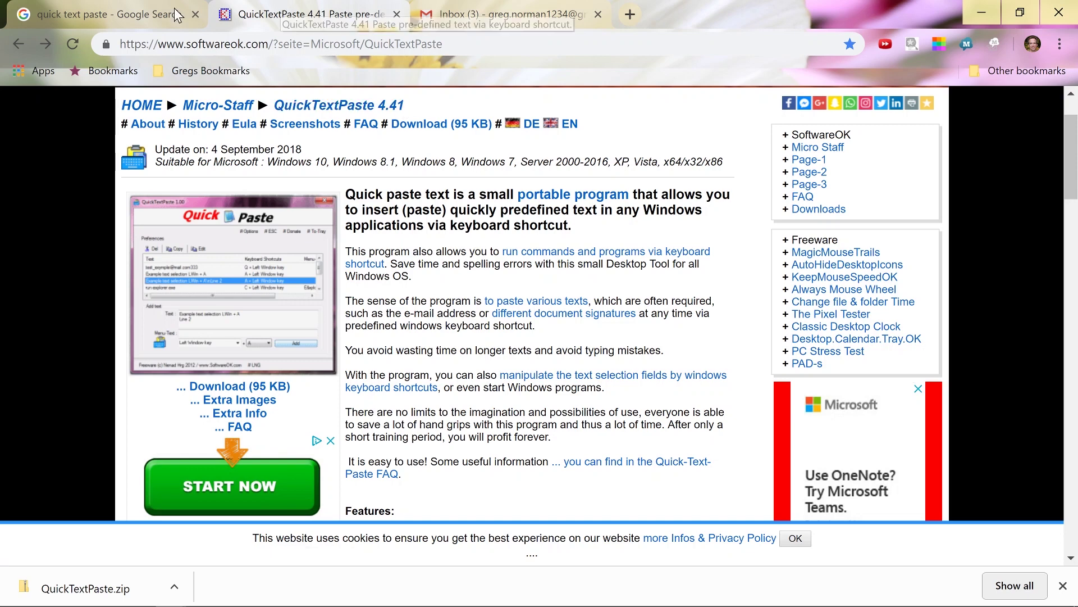
left_click(140, 16)
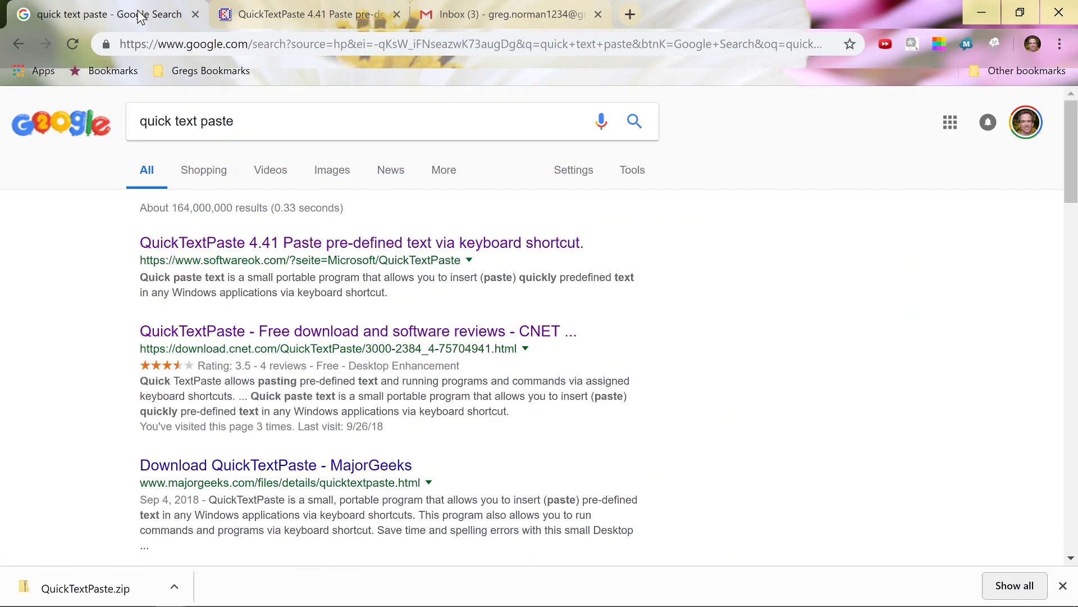
- Show the blank Gmail message, switch to QuickTextPaste and select the home-showing text assigned to Left Windows key + T
left_click(473, 20)
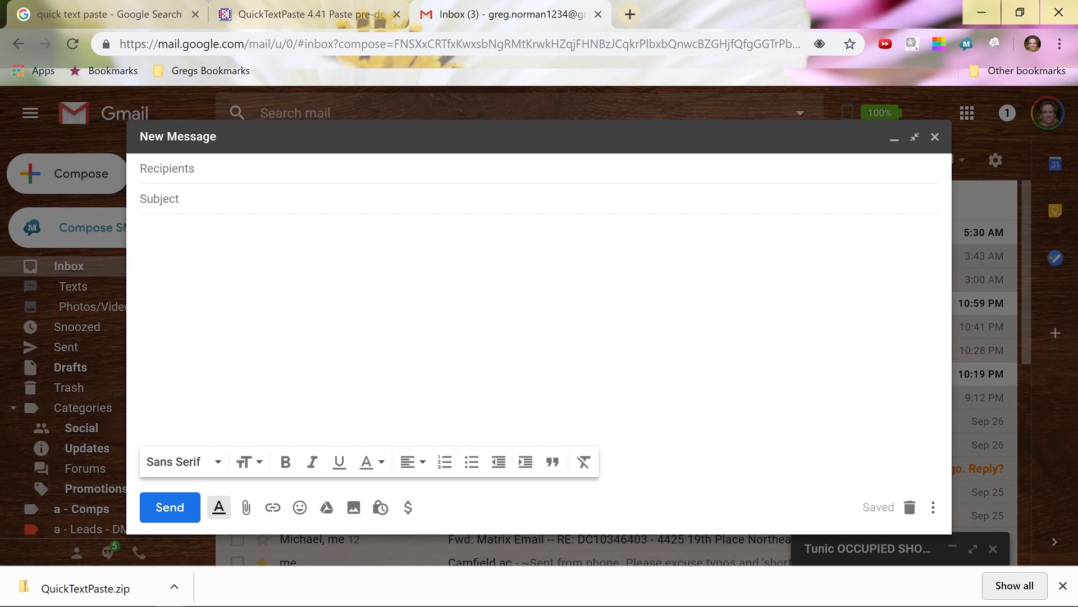
key("alt+Tab")
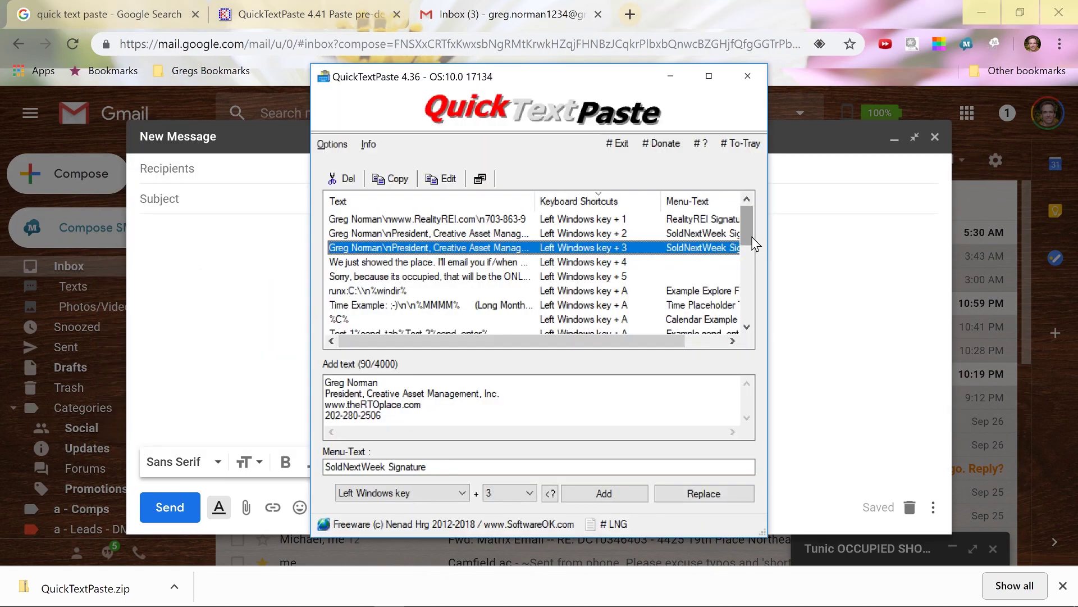
left_click_drag(753, 243, 740, 310)
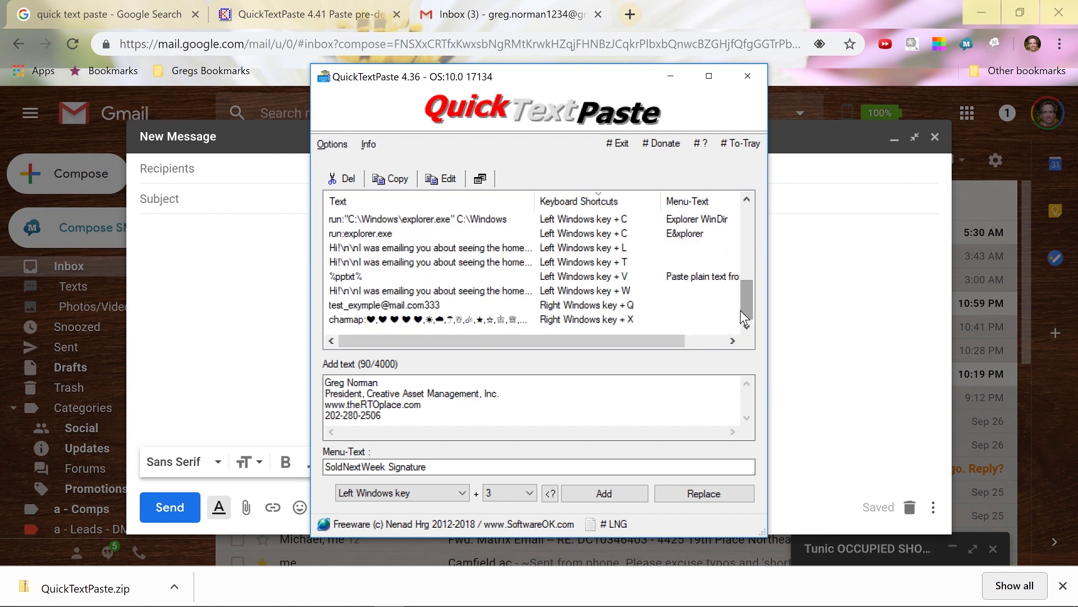
left_click(457, 267)
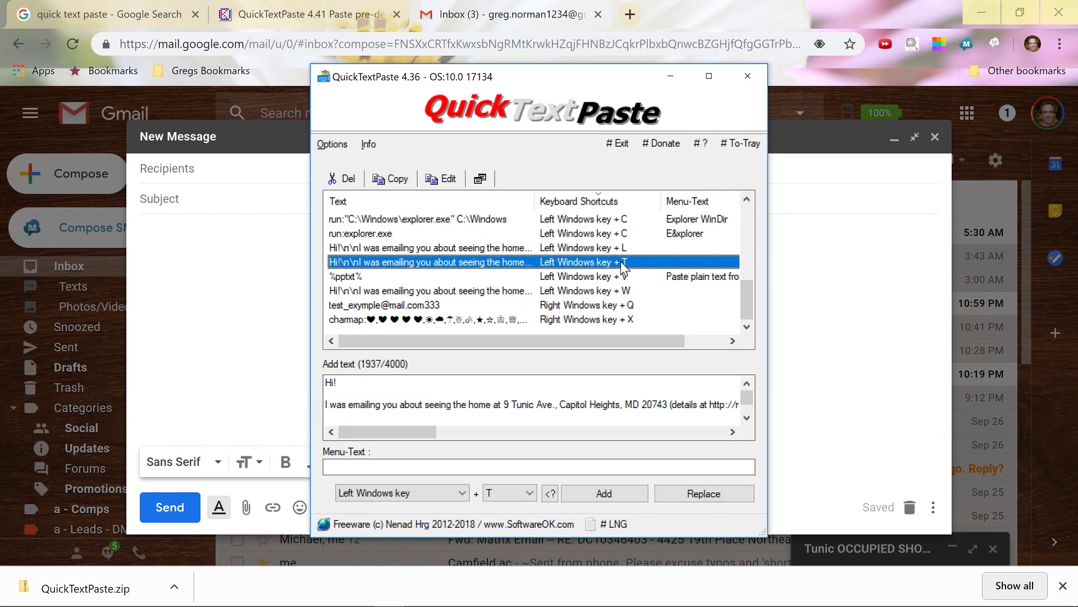
- Look at the modifier and key choices for the home-showing text, picking T as the key
left_click(398, 499)
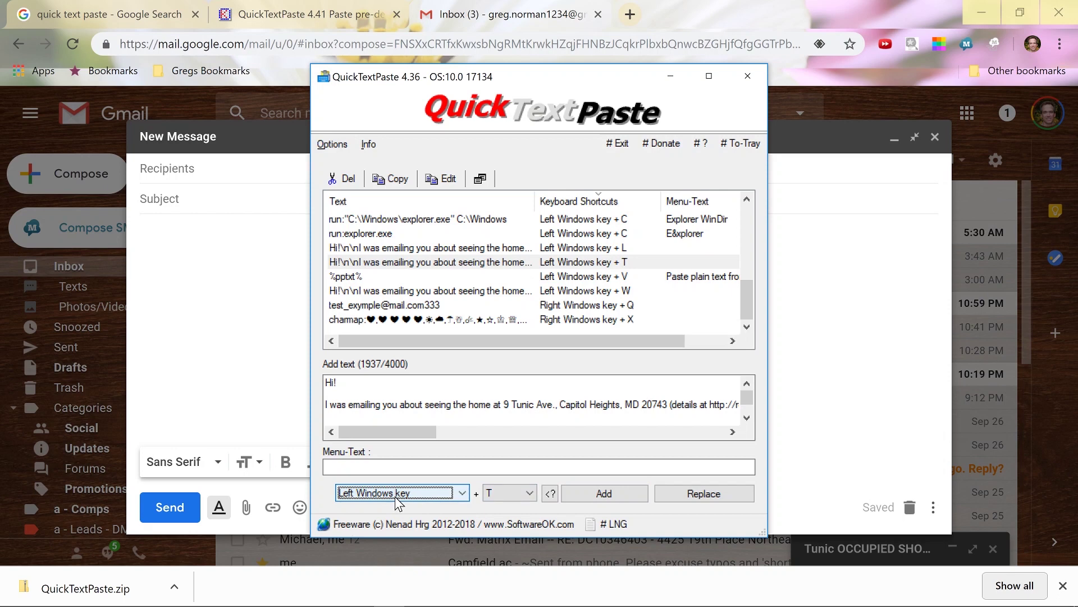
left_click(489, 493)
key("t")
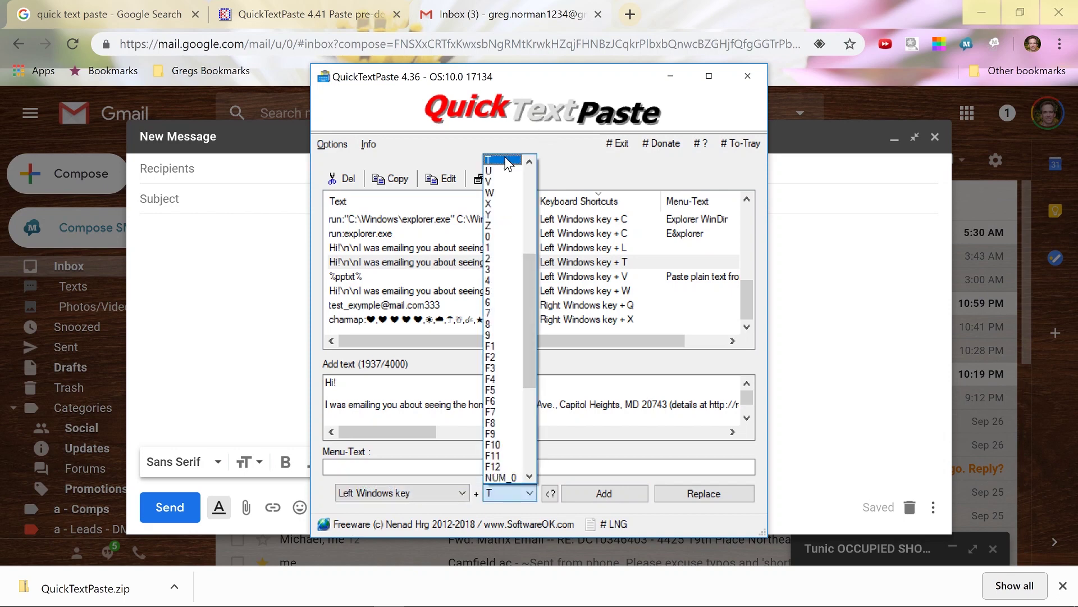
left_click(505, 162)
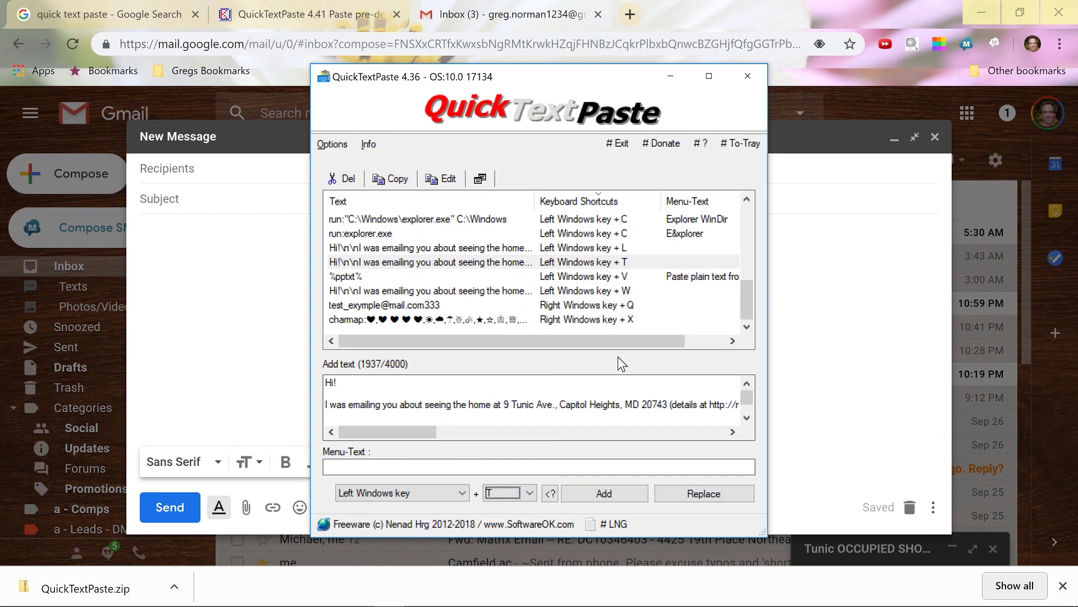
- Examine the stored home-showing message from its greeting through to the signature
left_click(618, 393)
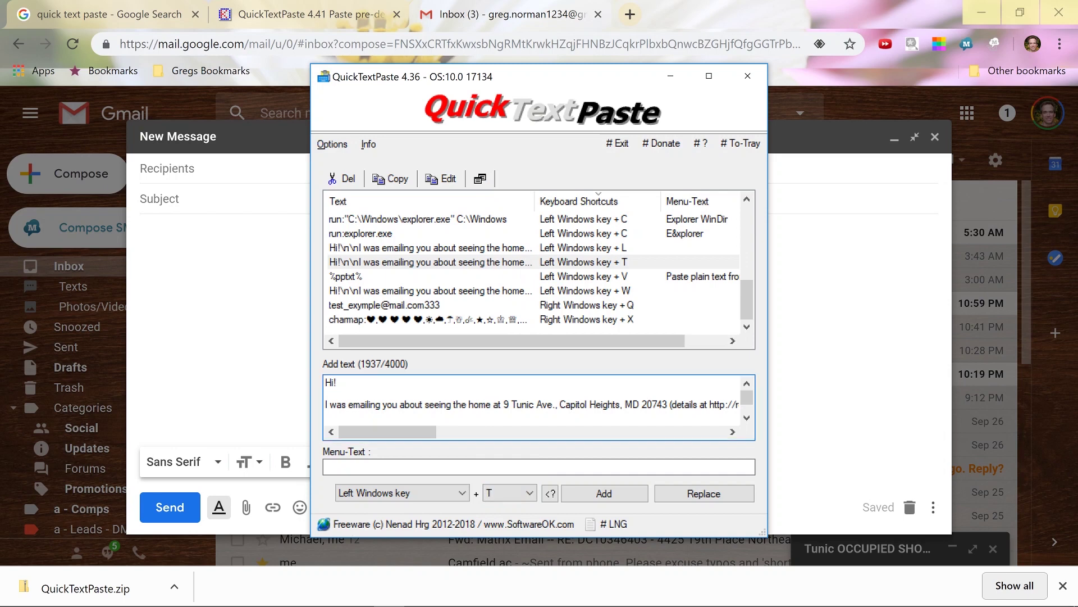
left_click_drag(747, 397, 743, 406)
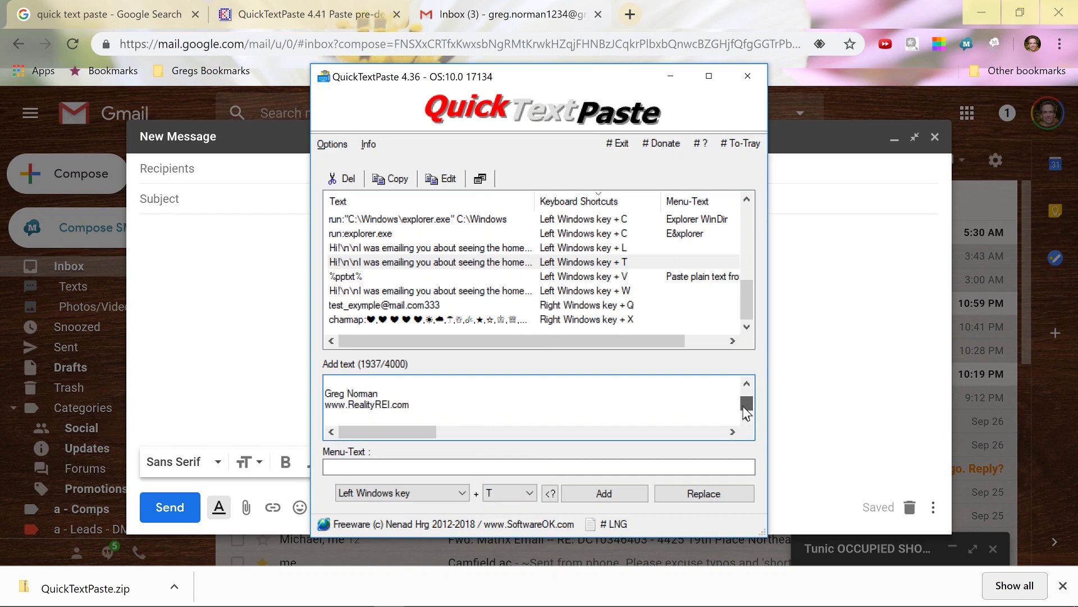
left_click_drag(744, 407, 745, 397)
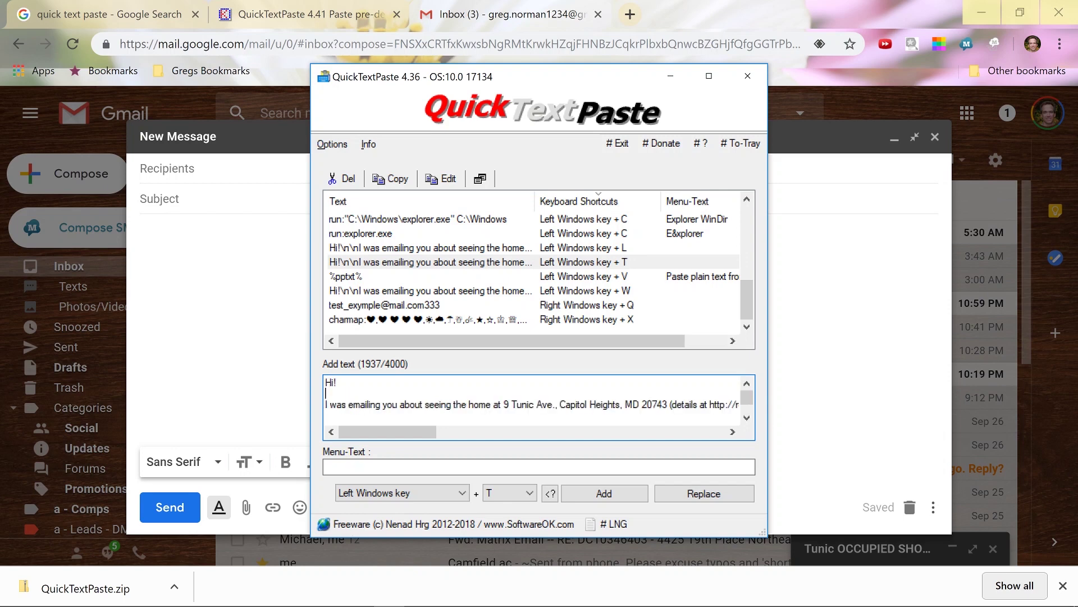
- Switch to Gmail and insert the stored home-showing message into the new email's body
key("alt+Tab")
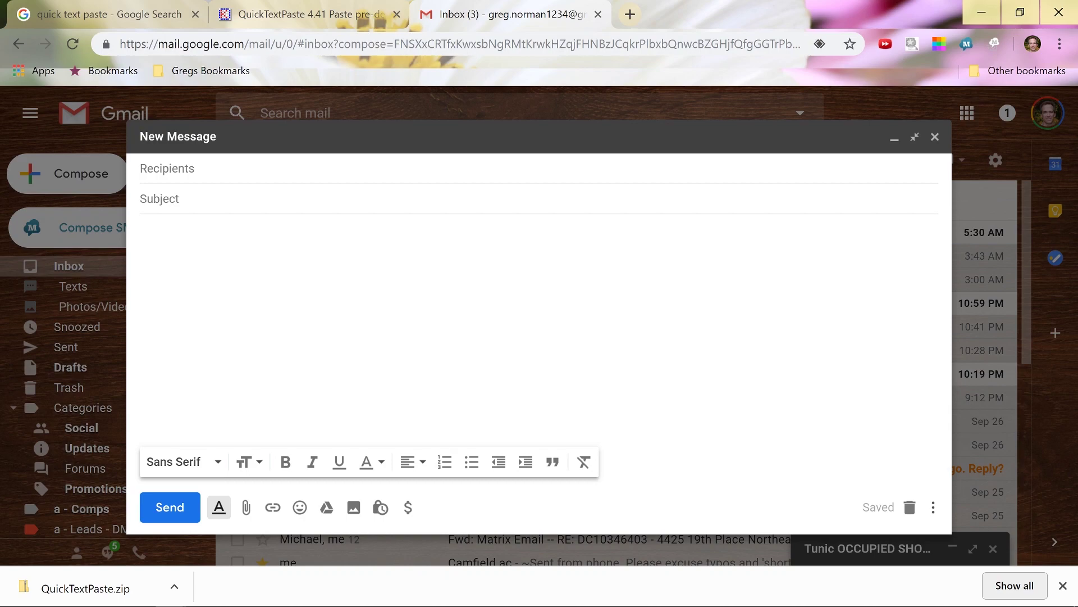
key("ctrl+alt+1")
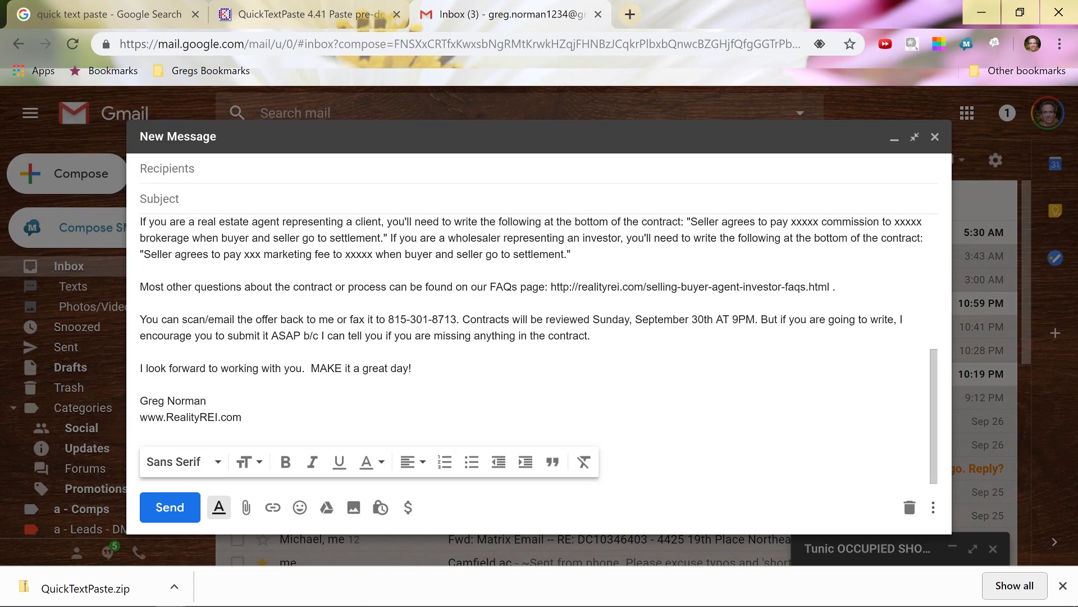
scroll(934, 214, "up", 10)
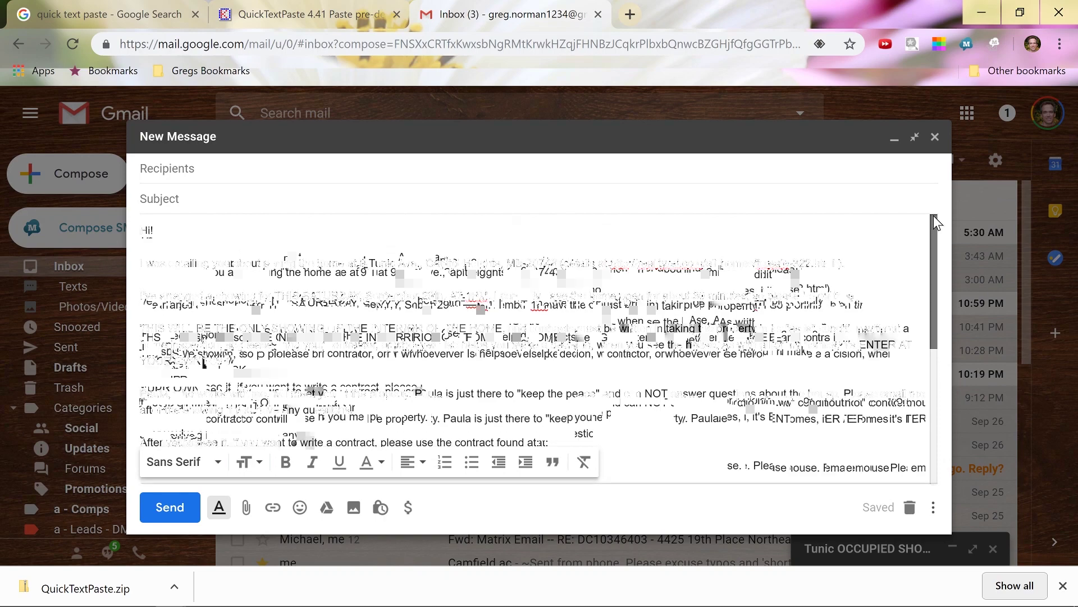
- Switch to QuickTextPaste to check the stored home-showing text, and return to the Gmail draft
key("alt+Tab")
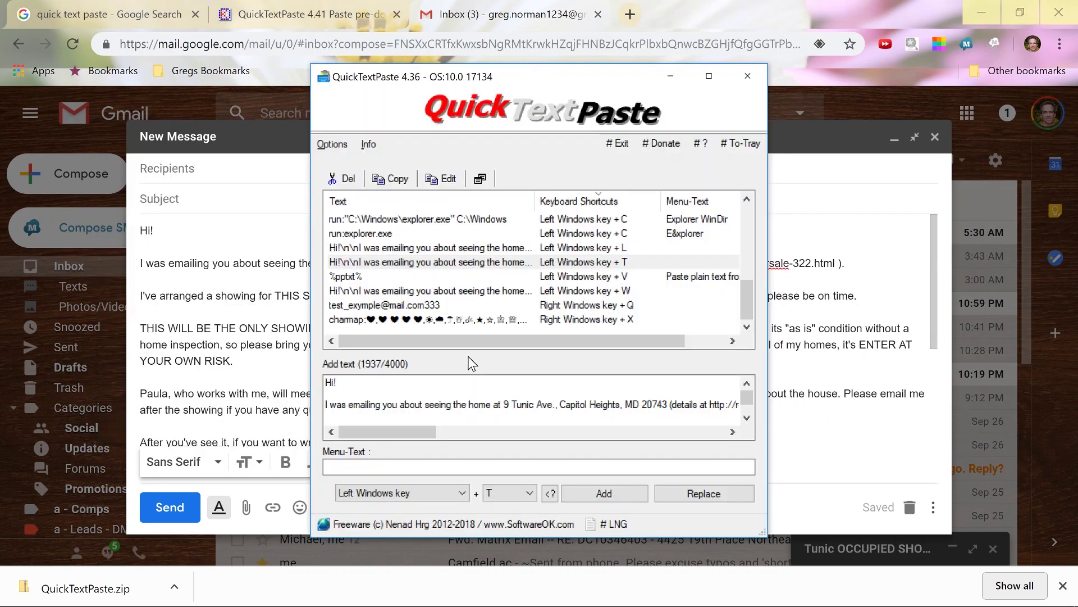
left_click(327, 393)
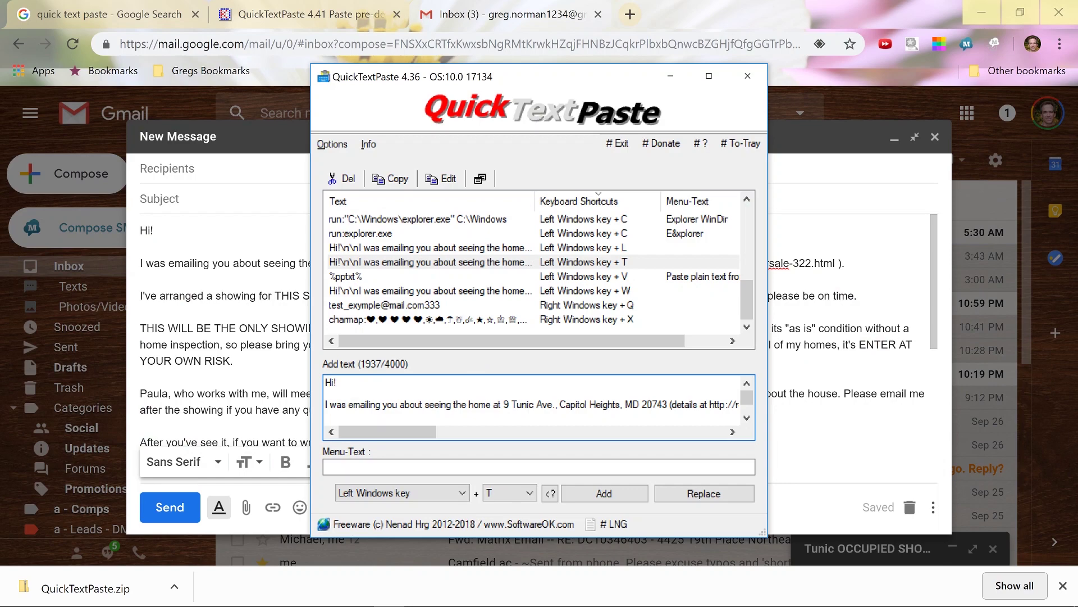
key("alt+Tab")
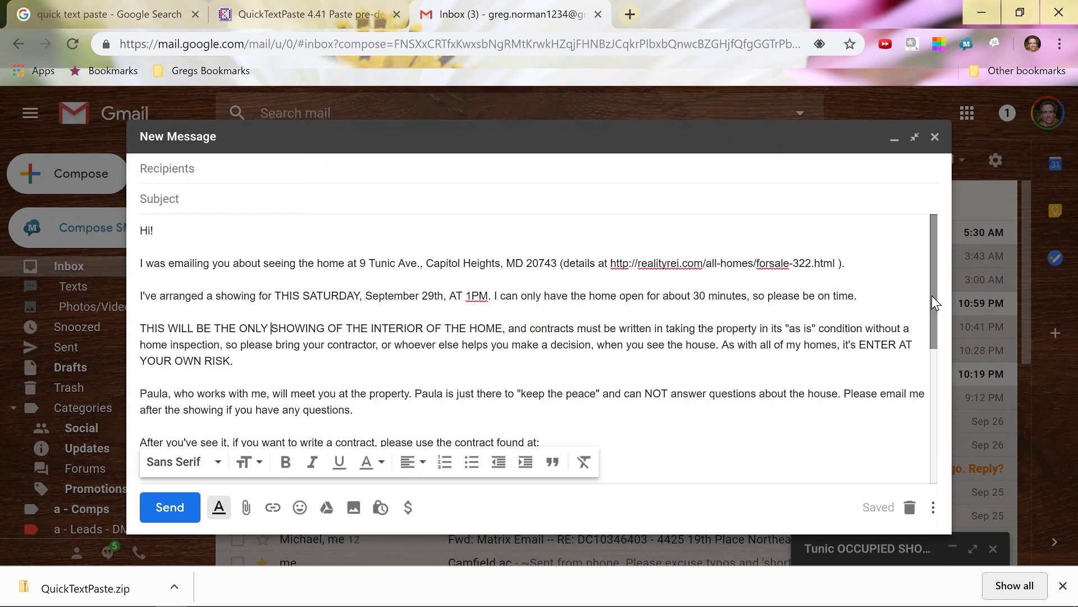
- Add blank lines at the end of the email and insert the stored Creative Asset Management, Inc. signature
key("ctrl+End")
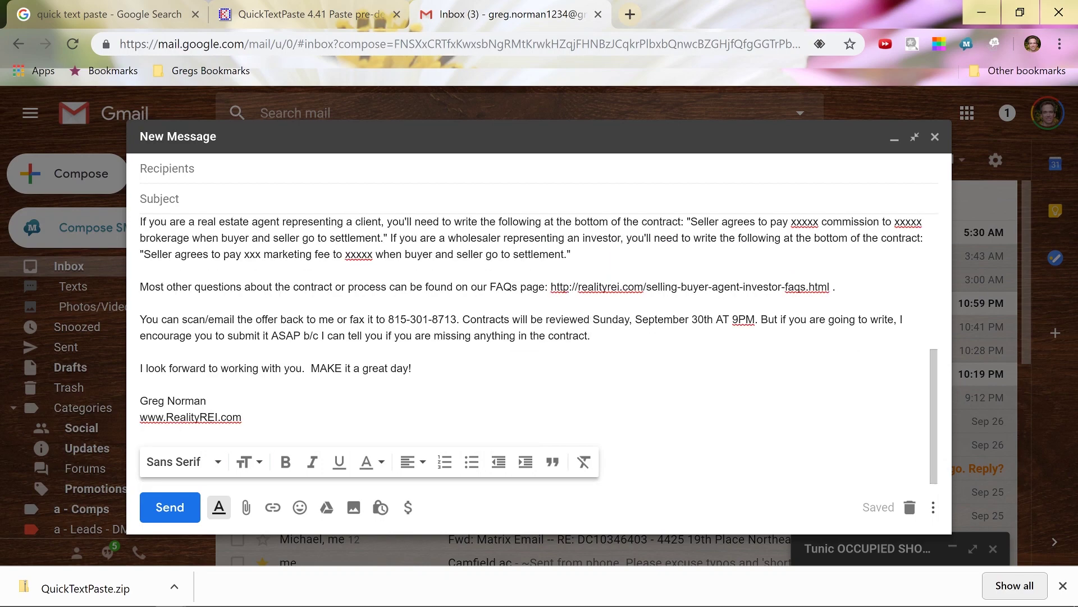
key("Return")
key("Return")
key("Return")
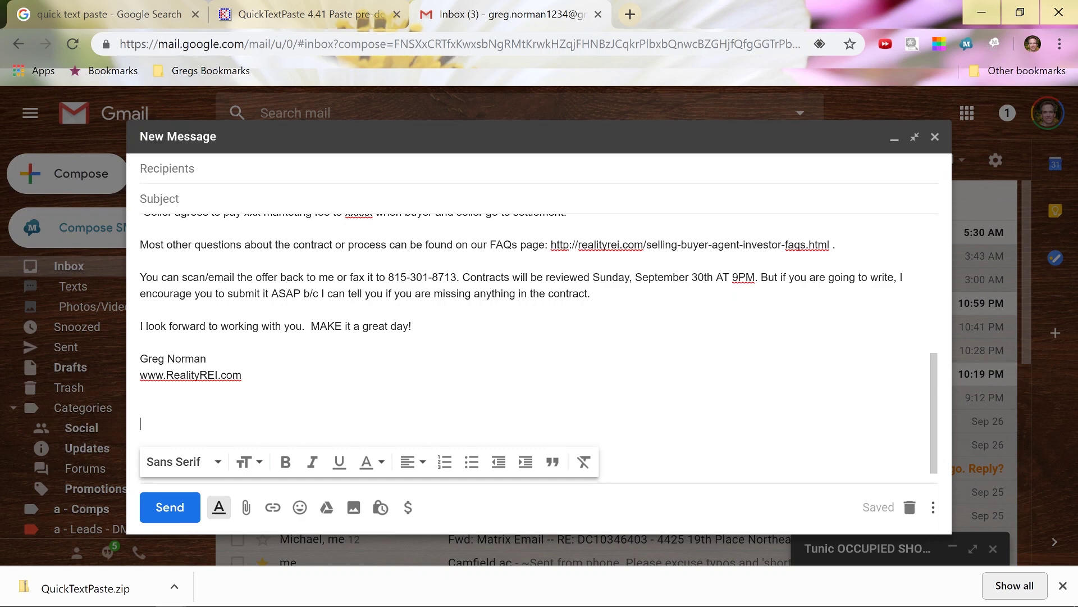
key("ctrl+v")
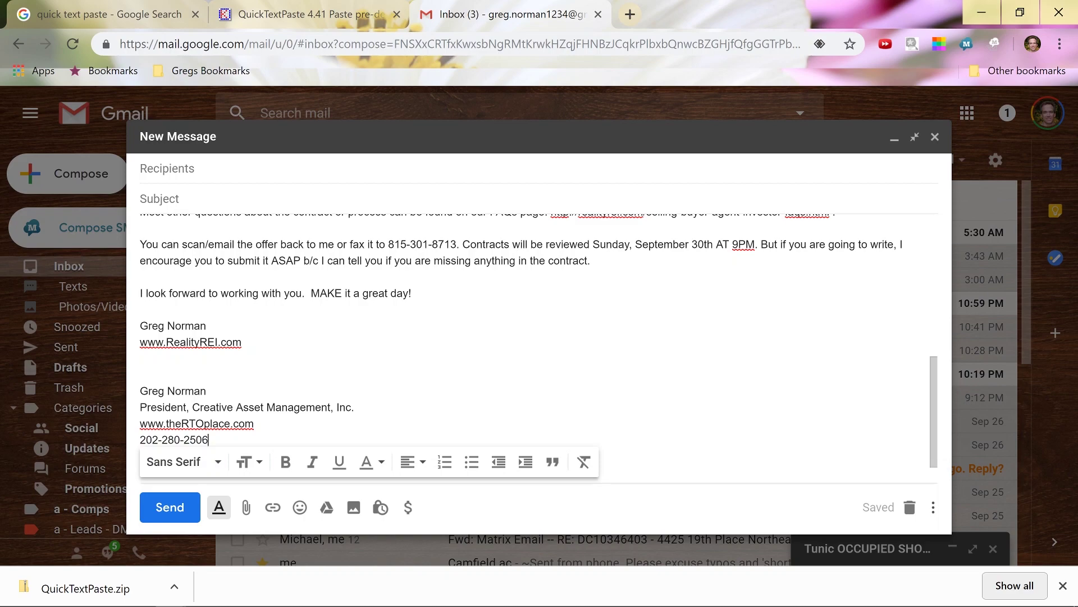
- Switch to QuickTextPaste and review the shortcuts assigned to the stored texts and the available modifier keys
key("alt+Tab")
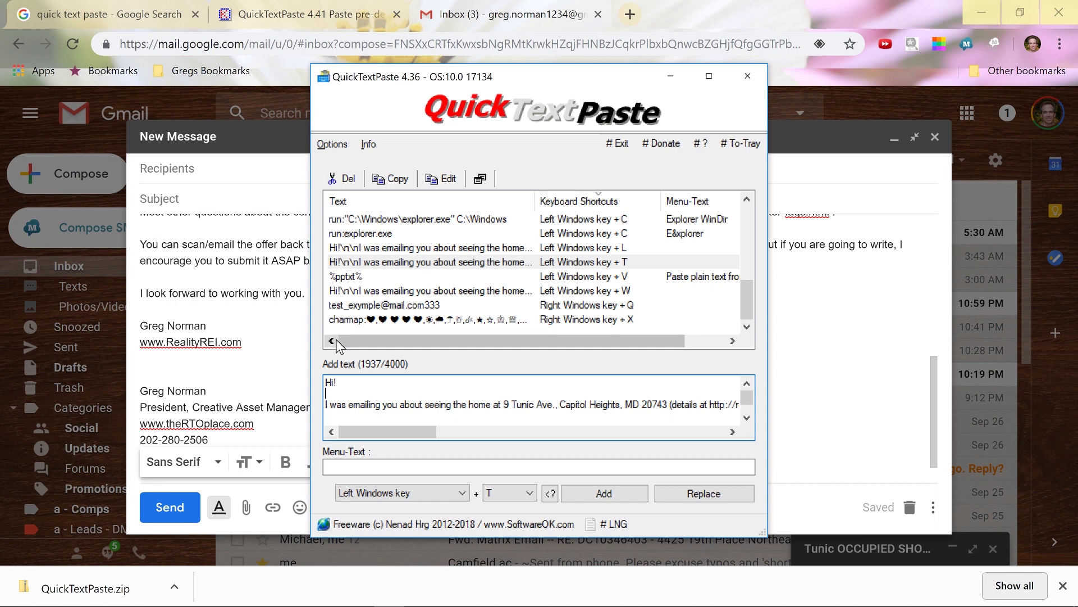
left_click(424, 260)
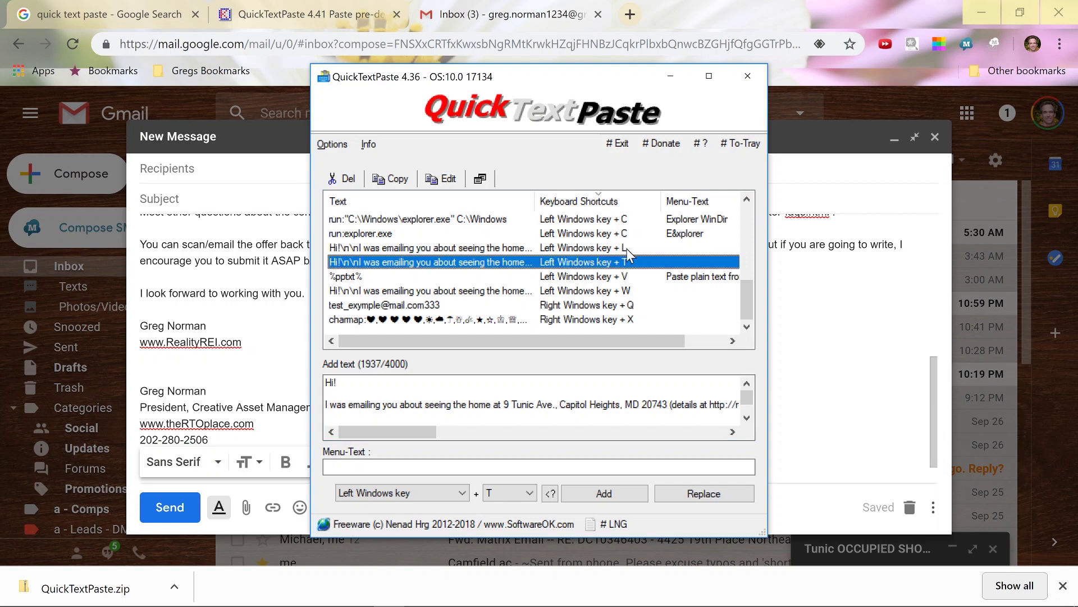
scroll(626, 248, "up", 6)
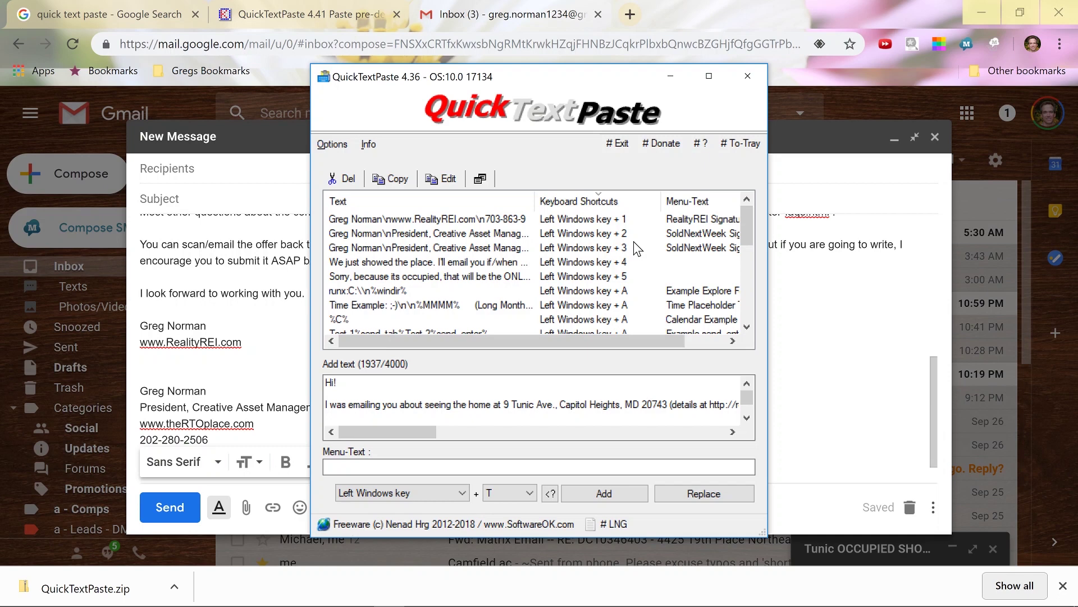
left_click(402, 493)
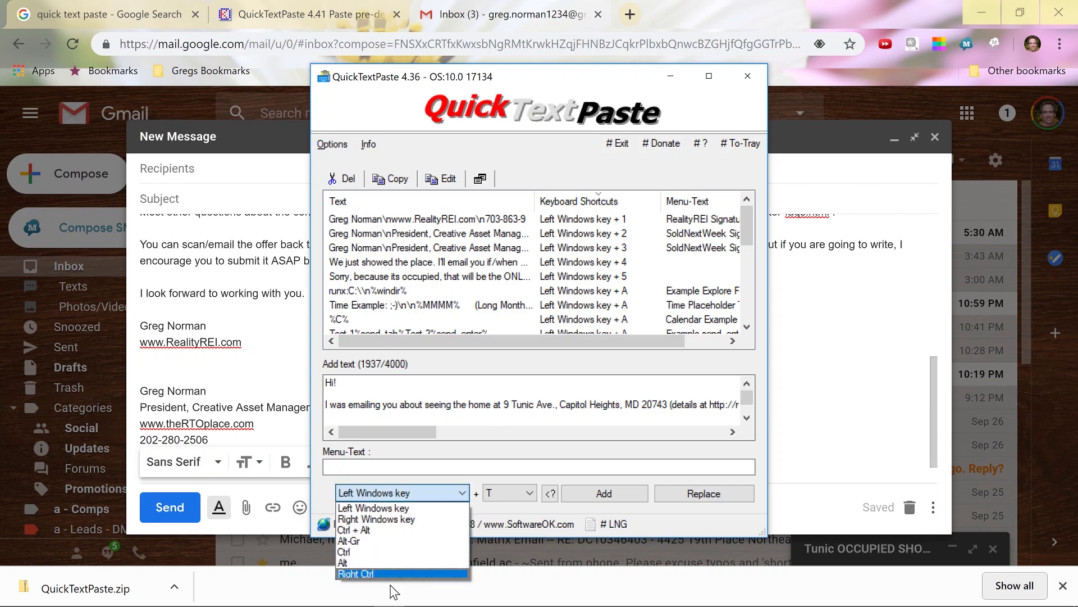
left_click(494, 453)
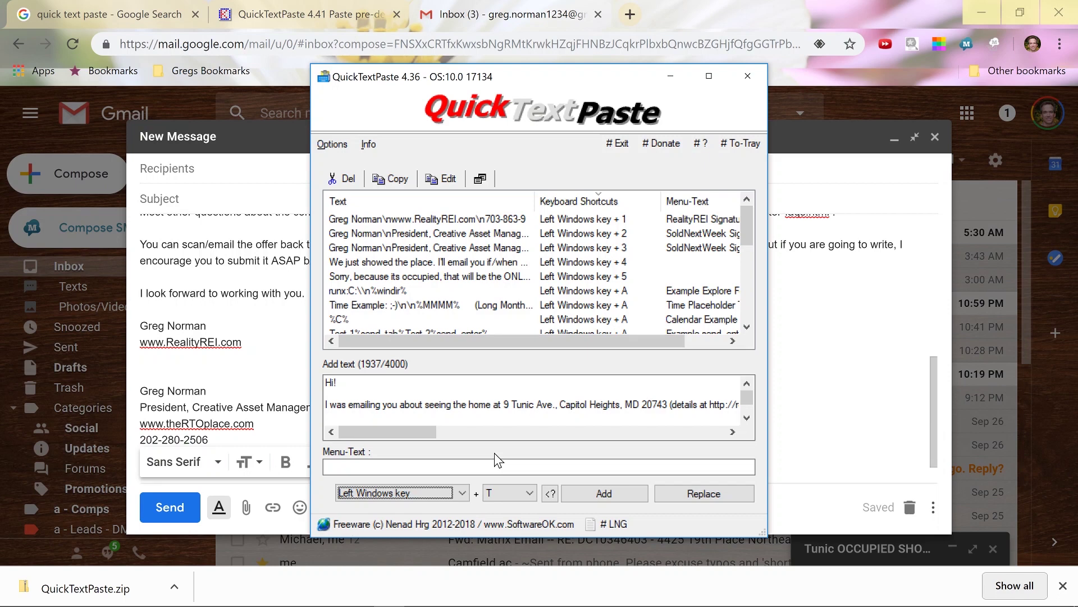